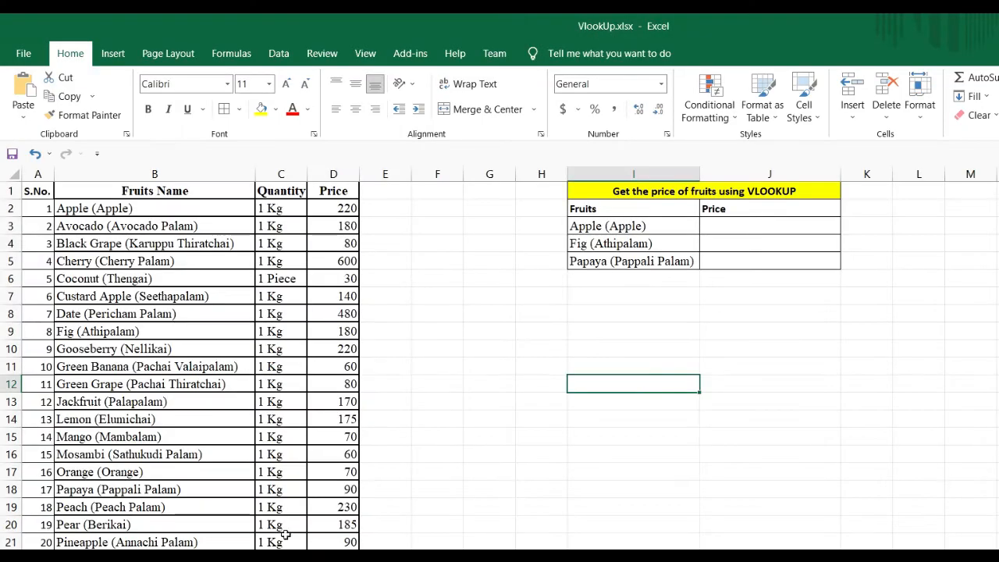
Examine the fruit price list in A1:D27 and the small Fruits and Price lookup table beside it
scroll(279, 527, "down", 1)
scroll(279, 527, "up", 1)
left_click(43, 194)
left_click_drag(73, 201, 336, 547)
scroll(346, 526, "down", 3)
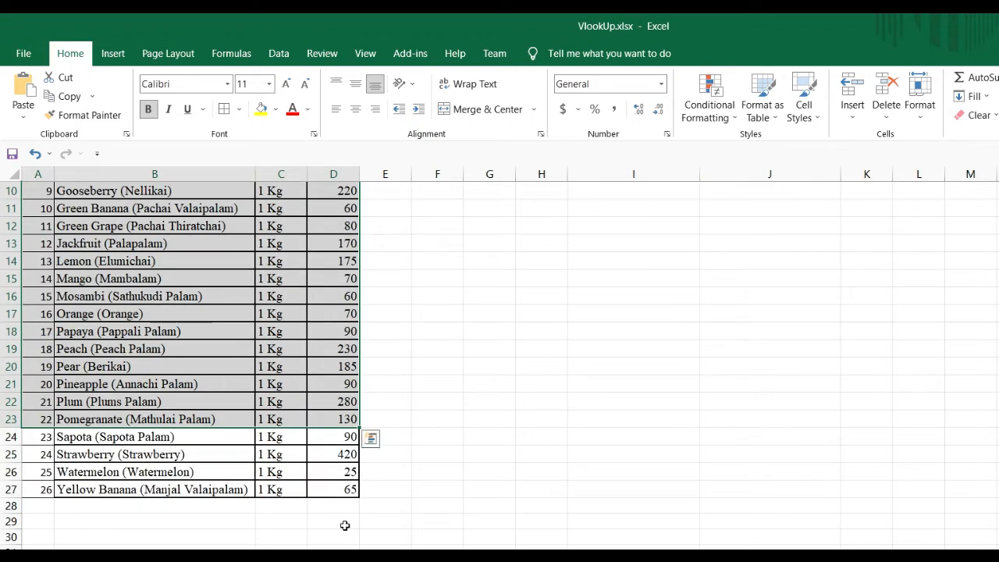
left_click(356, 493, "shift")
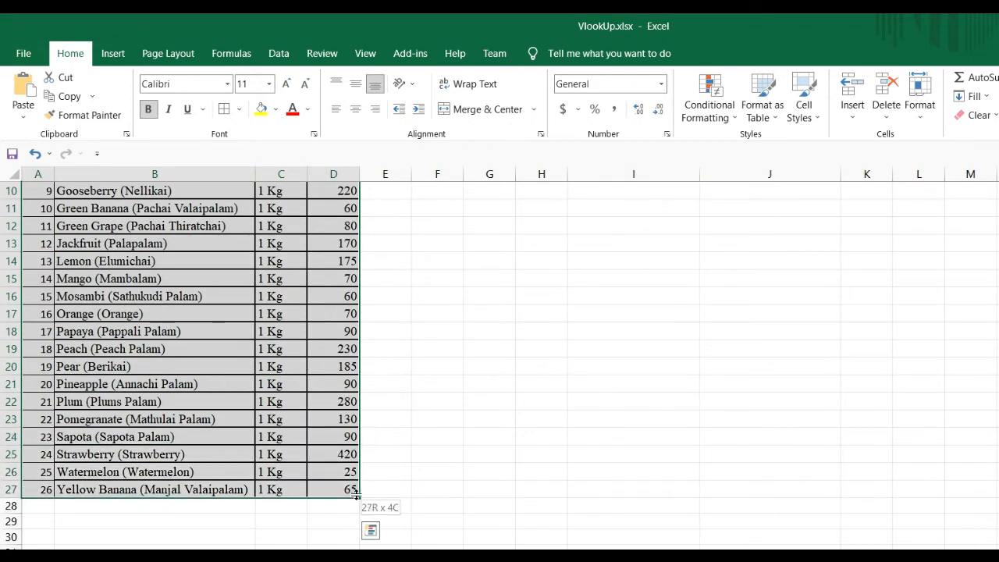
scroll(662, 209, "up", 3)
left_click(662, 209)
left_click(555, 294)
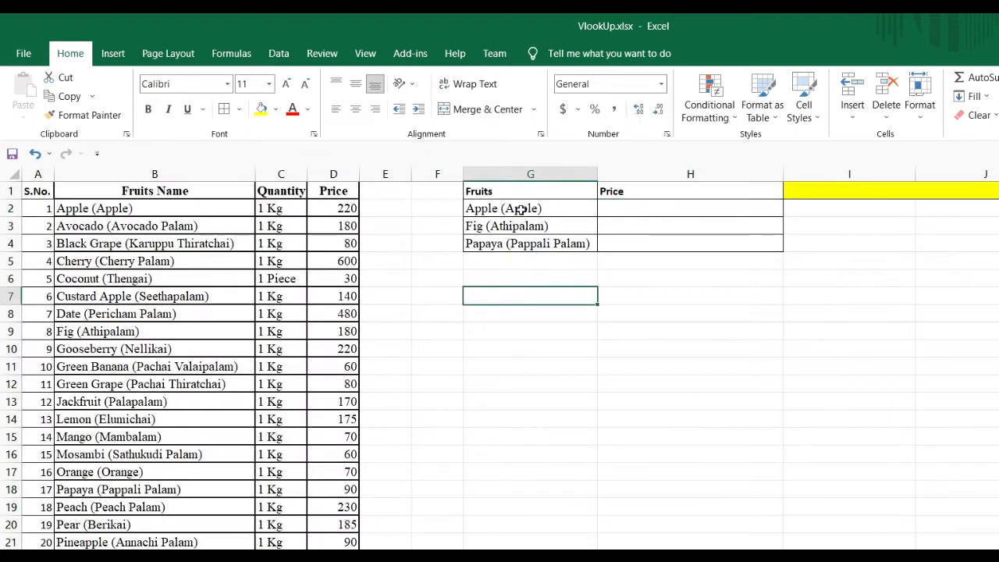
Begin a VLOOKUP formula in H2 with G2 as the lookup value and B2:D27 as the table array
left_click(642, 206)
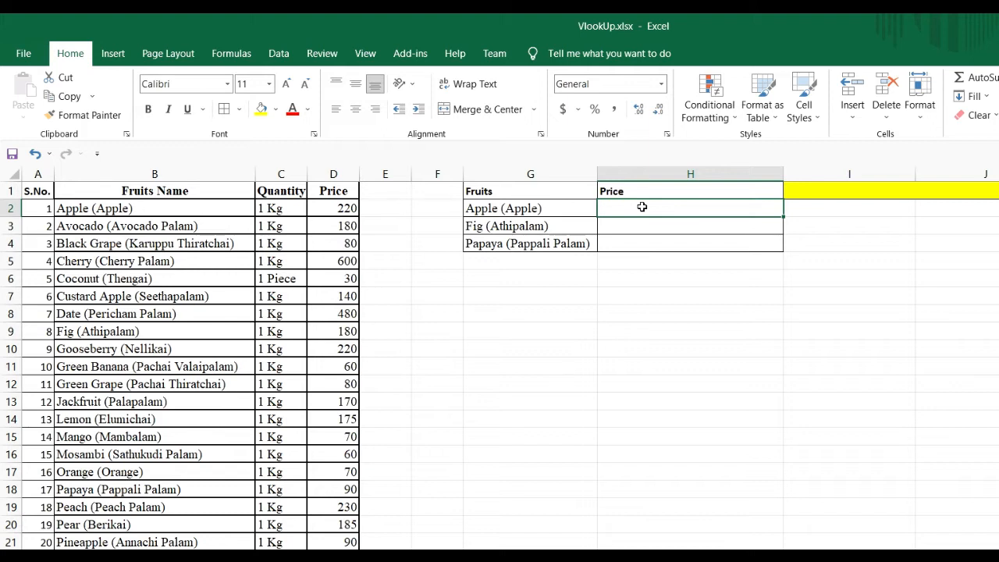
type("=vlo")
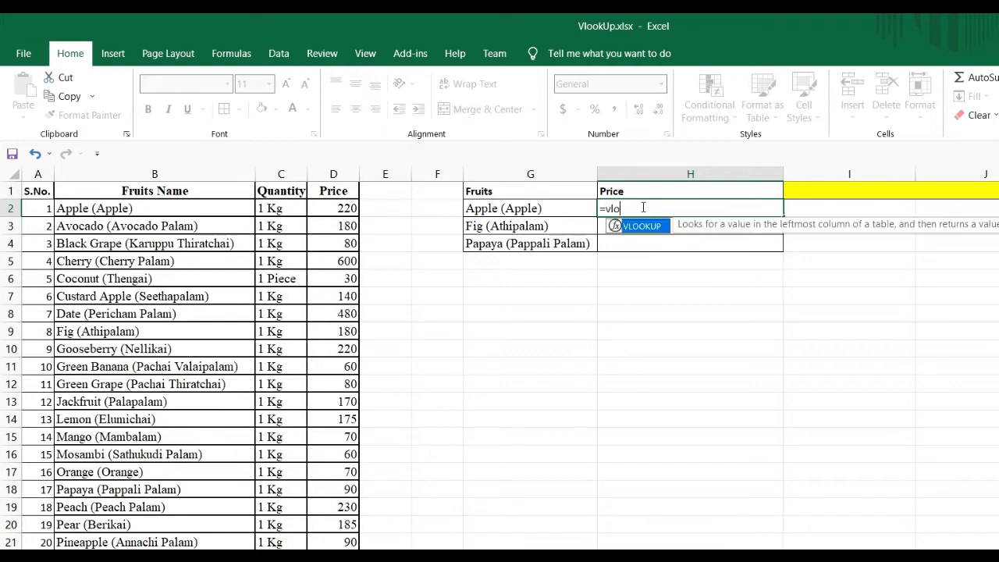
key("Tab")
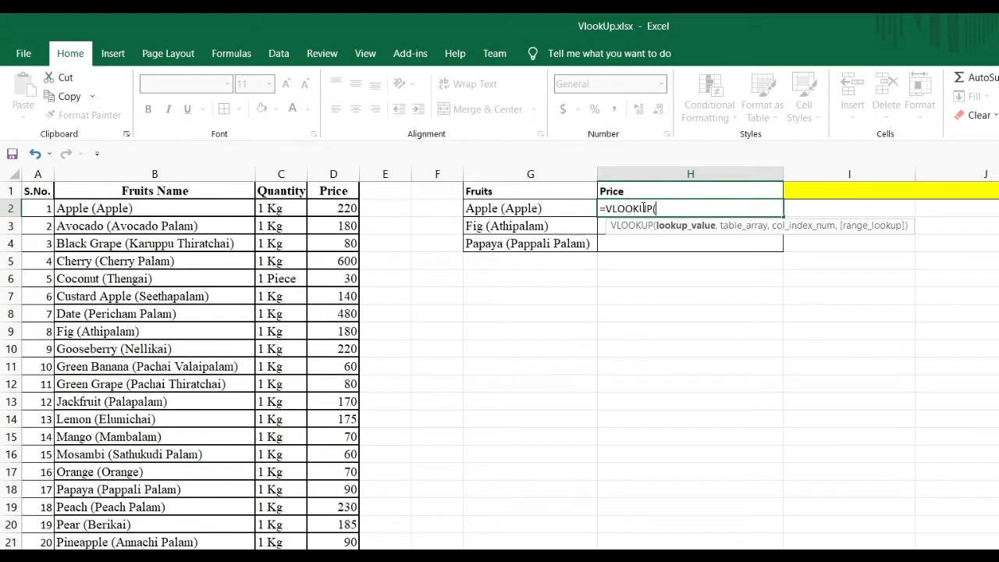
left_click(544, 206)
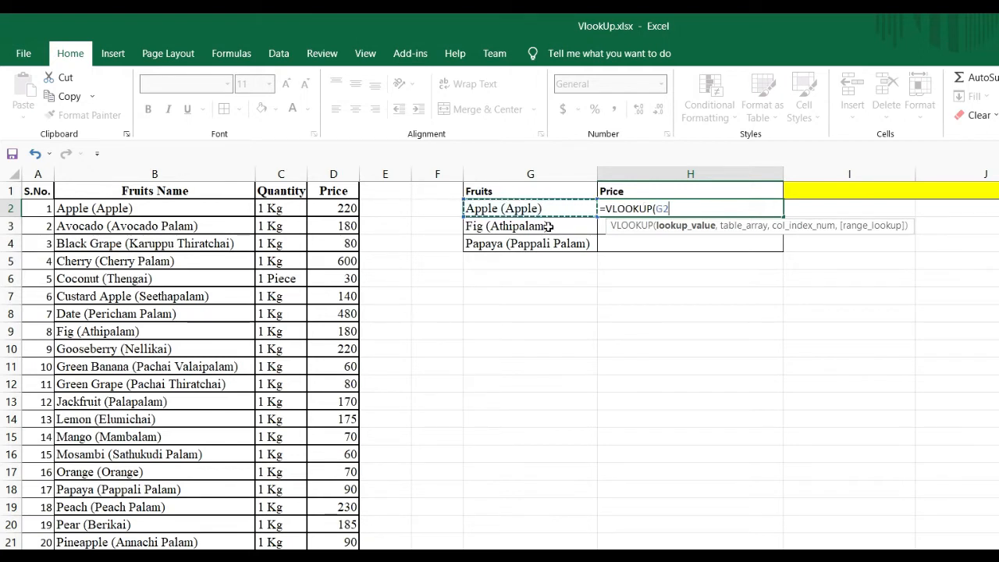
type(",")
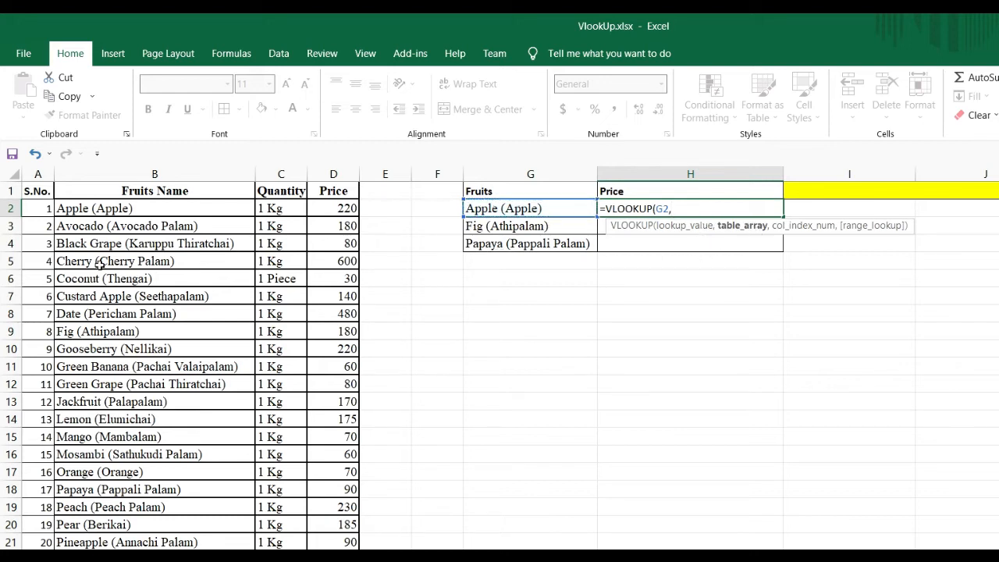
left_click_drag(78, 208, 328, 559)
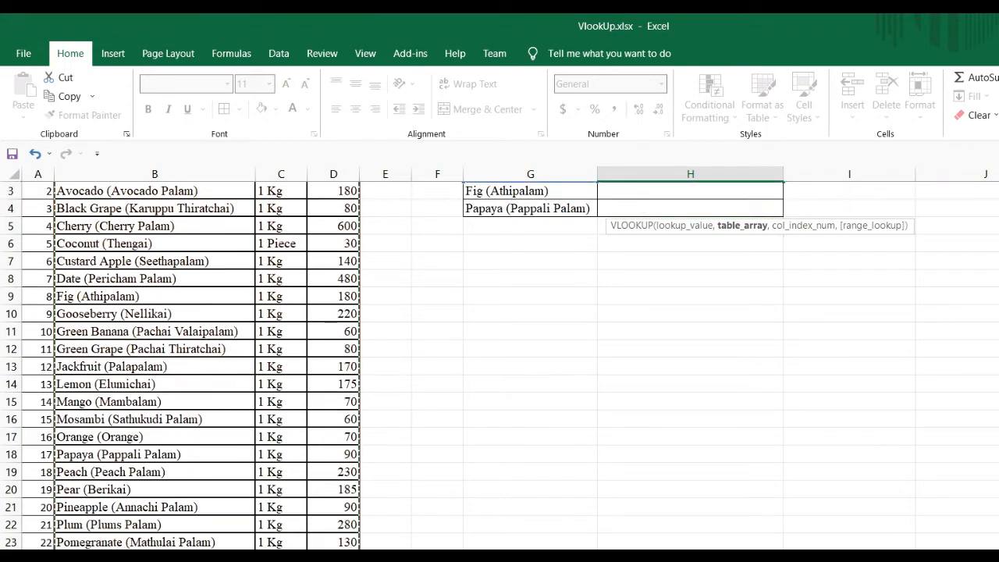
scroll(687, 425, "up", 1)
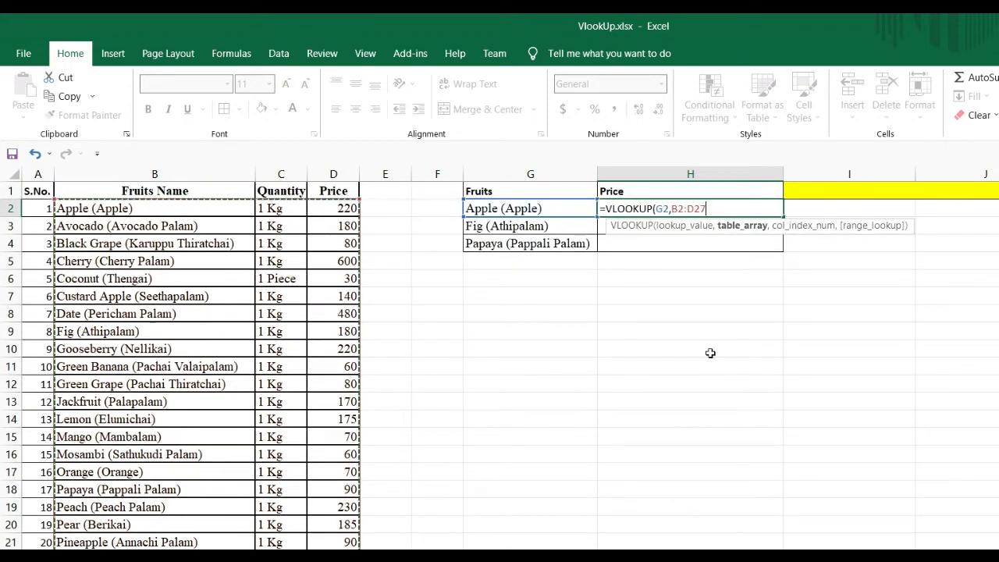
Complete the H2 formula with column index 3 and FALSE for an exact match, and enter it
type(",3")
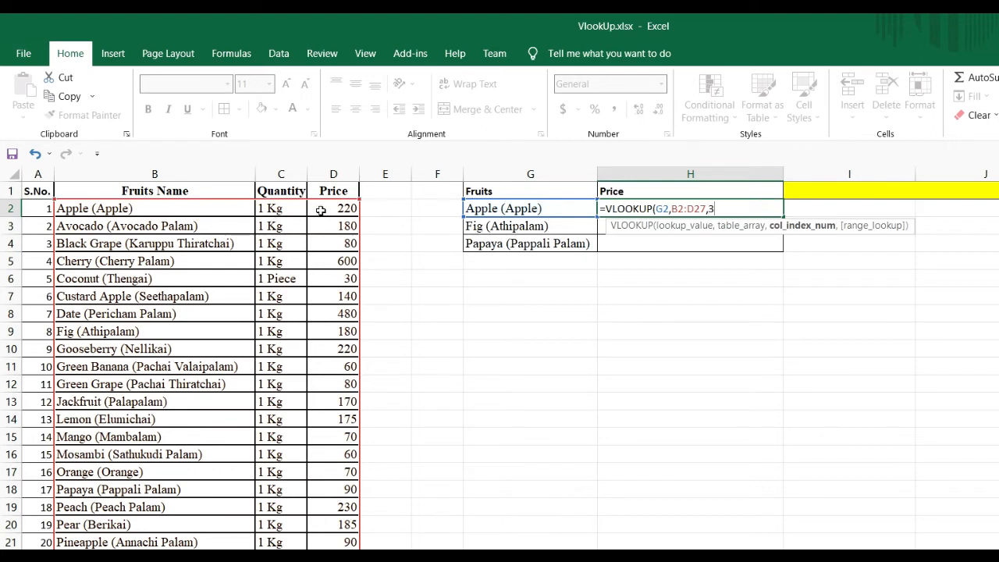
type(",")
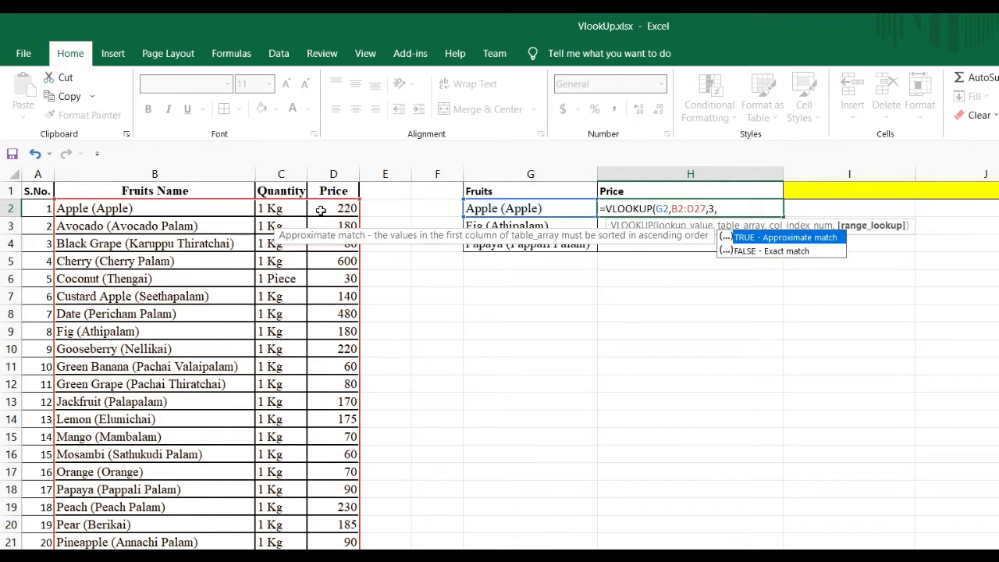
key("Down")
key("Tab")
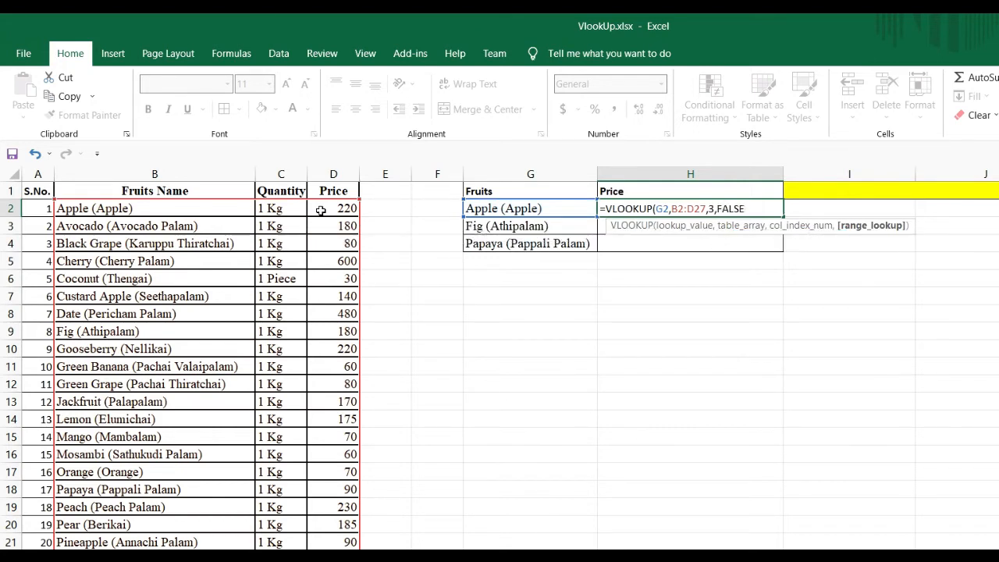
type(")")
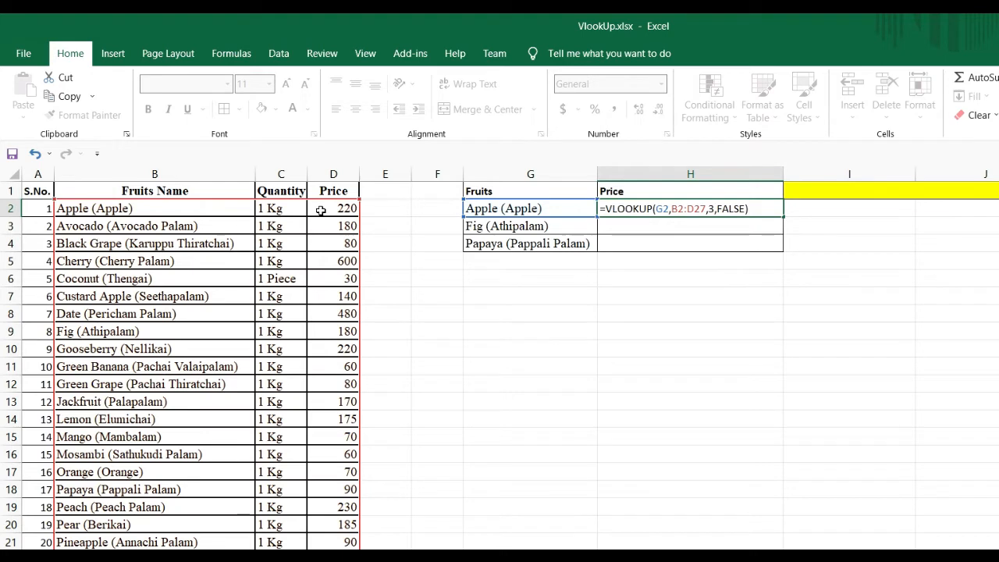
key("Return")
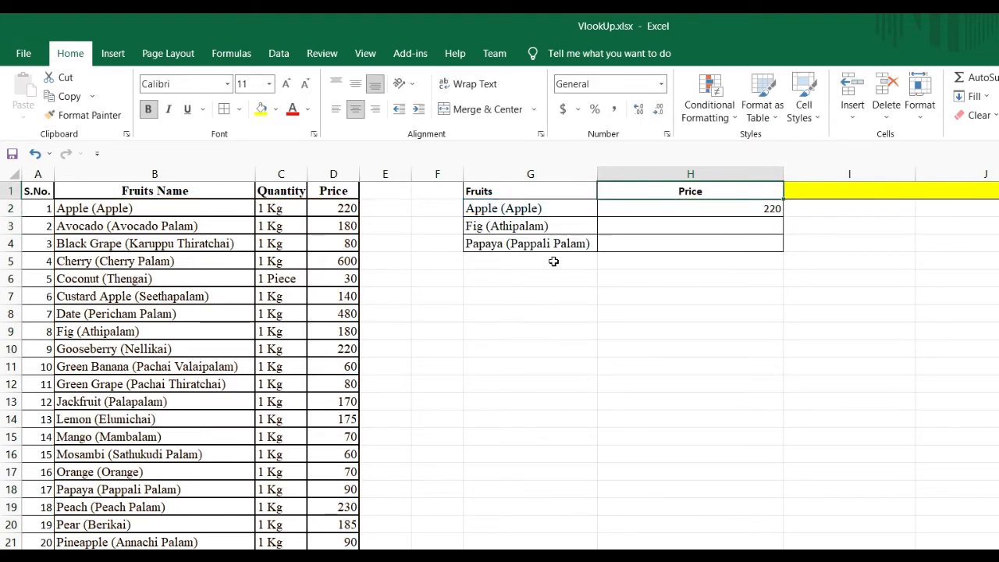
Fill the VLOOKUP formula from H2 down to H4 for the other fruits
left_click(743, 209)
left_click_drag(783, 215, 789, 250)
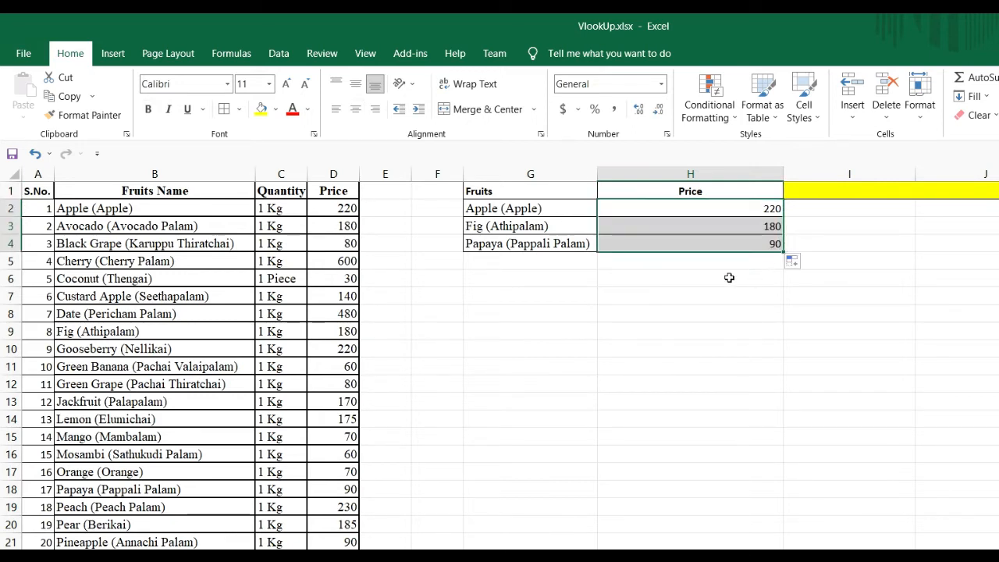
left_click(664, 284)
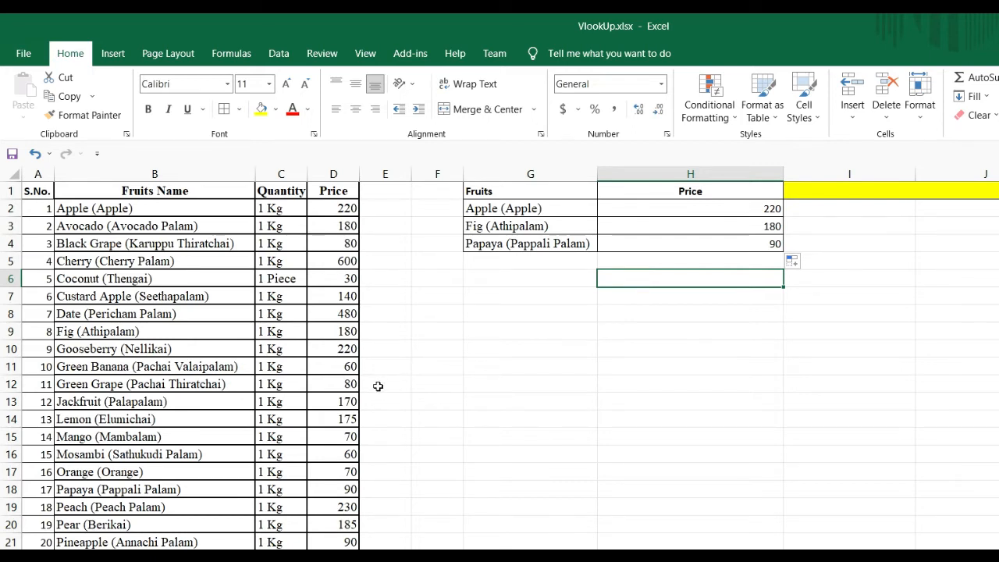
Add data validation to cell G8 that allows a List with the source =$B$2:$B$27
left_click(533, 319)
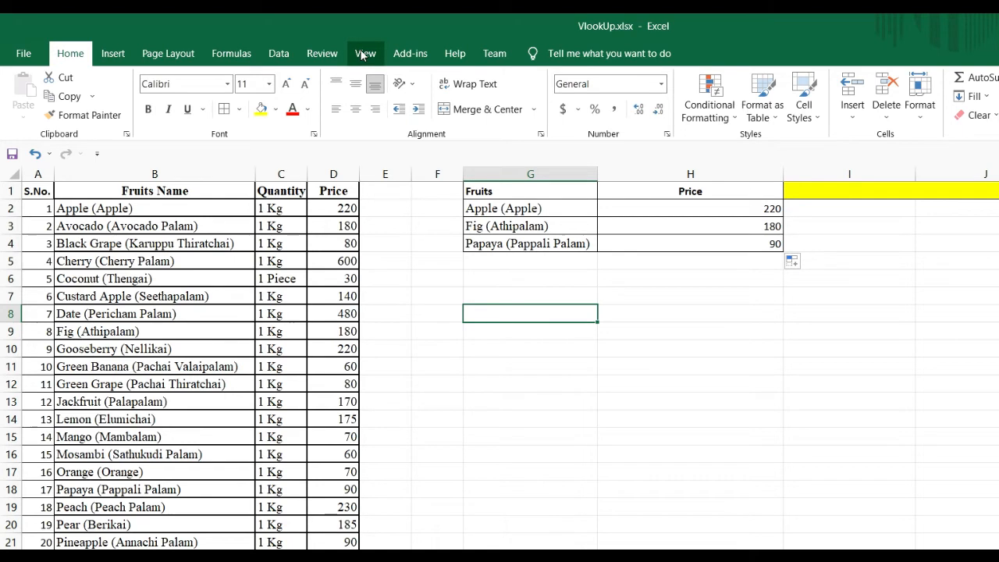
left_click(283, 54)
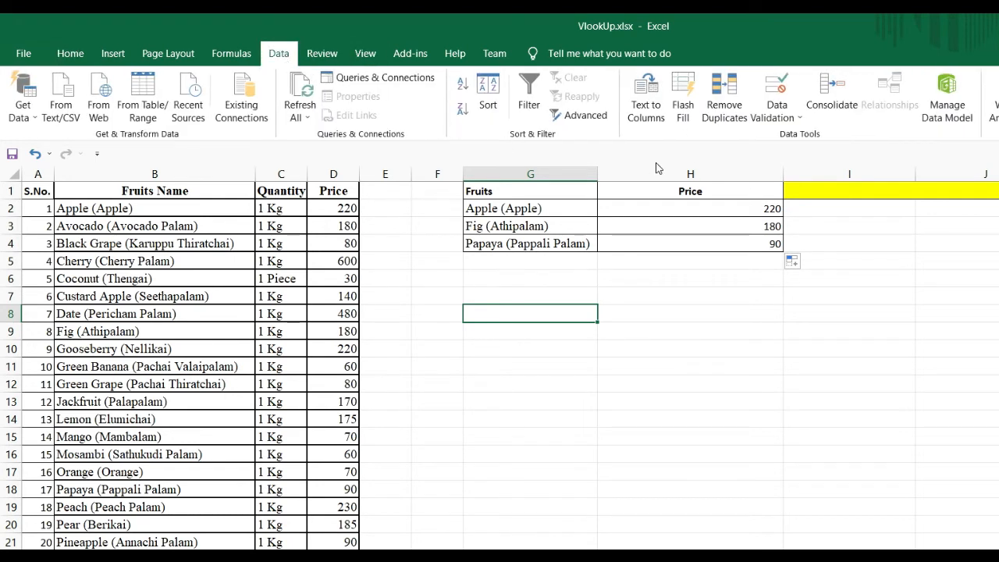
left_click(790, 114)
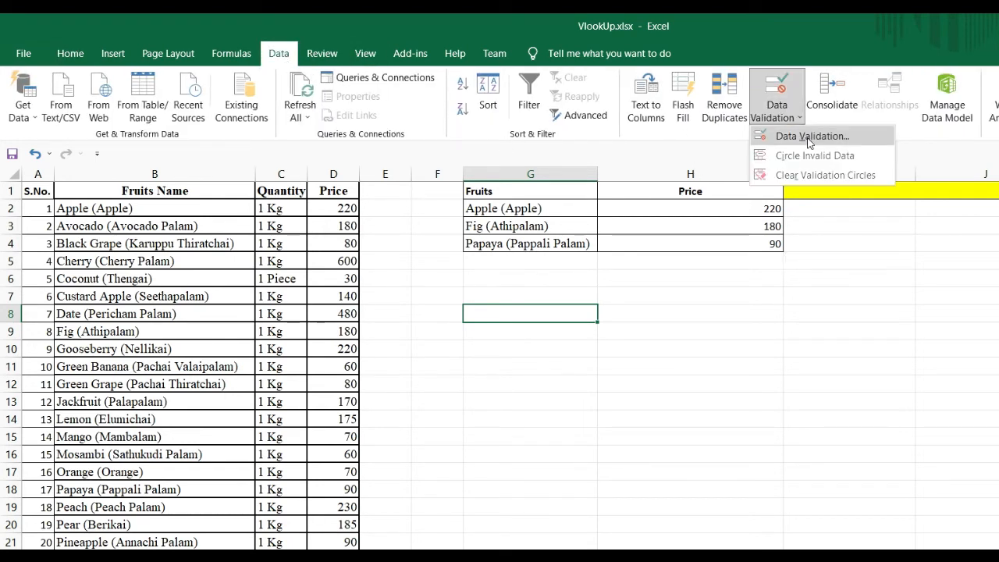
left_click(810, 137)
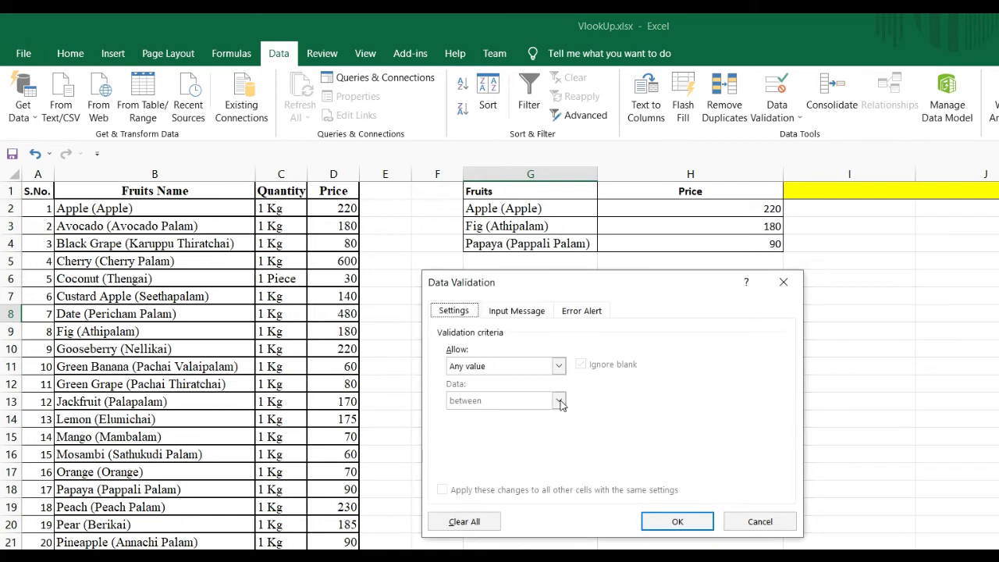
left_click(544, 367)
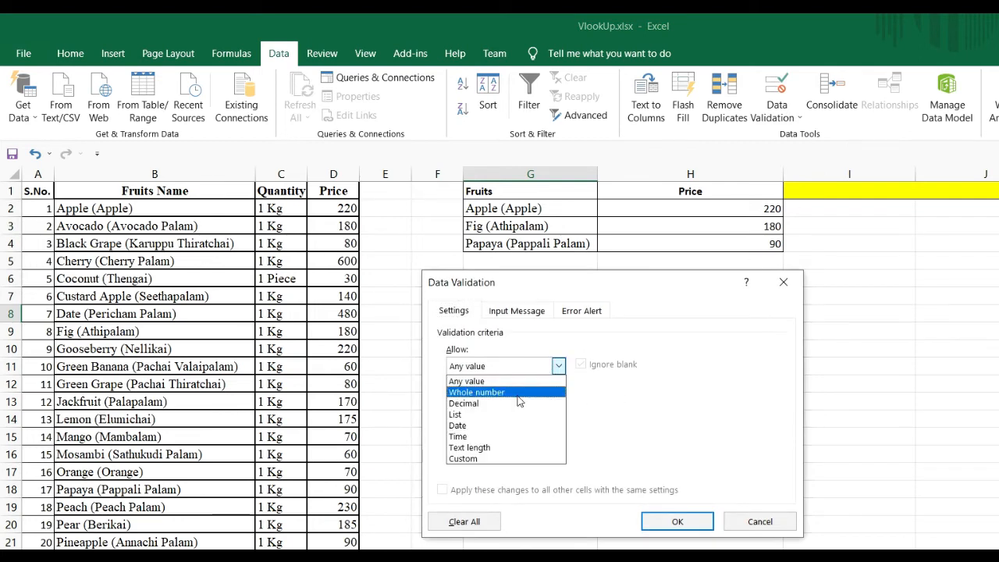
left_click(491, 416)
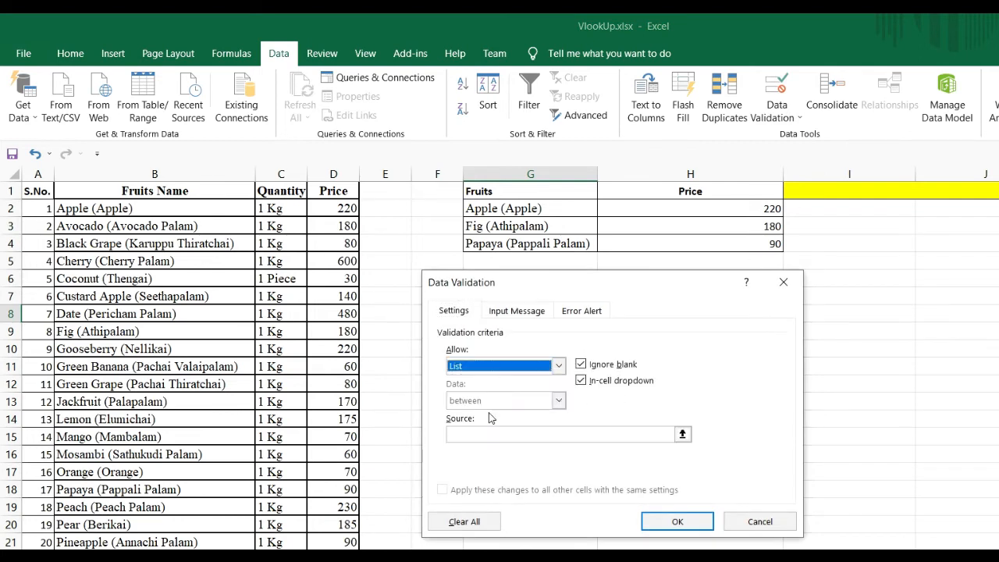
left_click(681, 435)
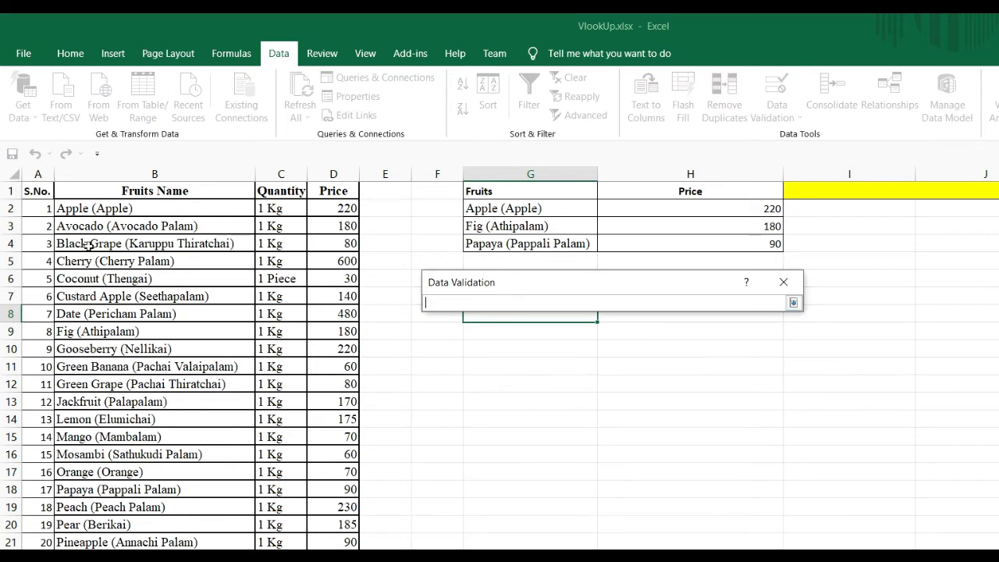
left_click(94, 209)
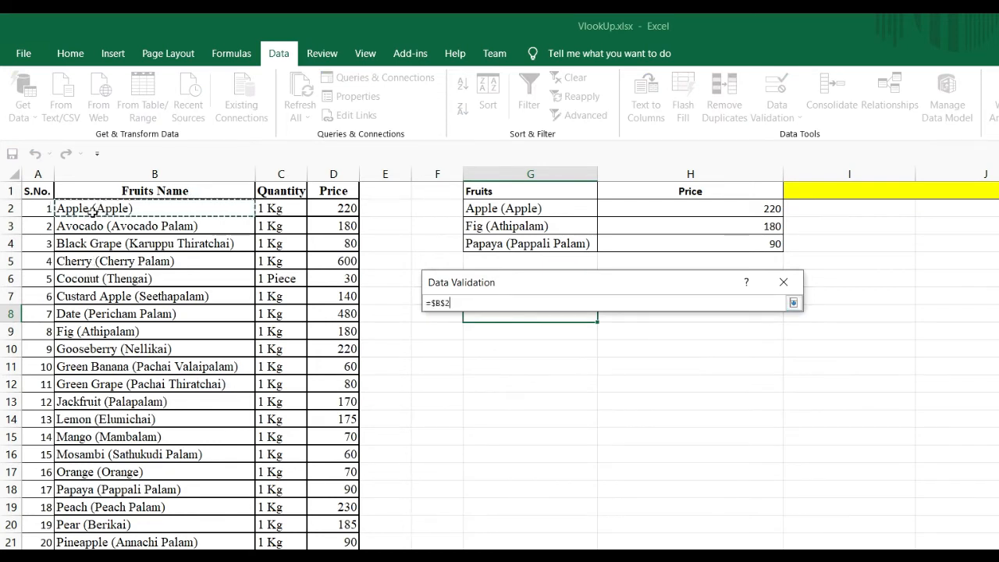
left_click_drag(93, 209, 227, 556)
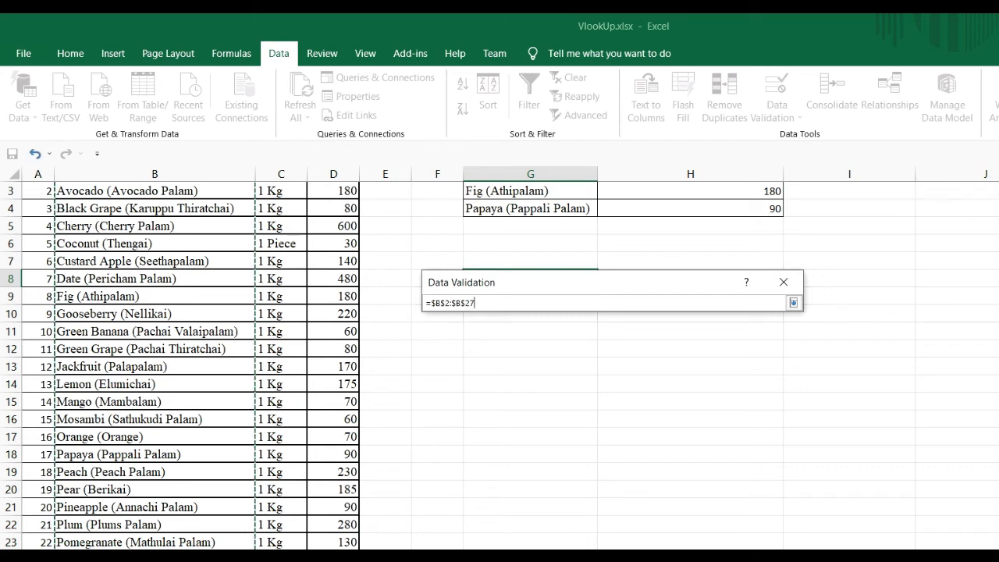
left_click(794, 303)
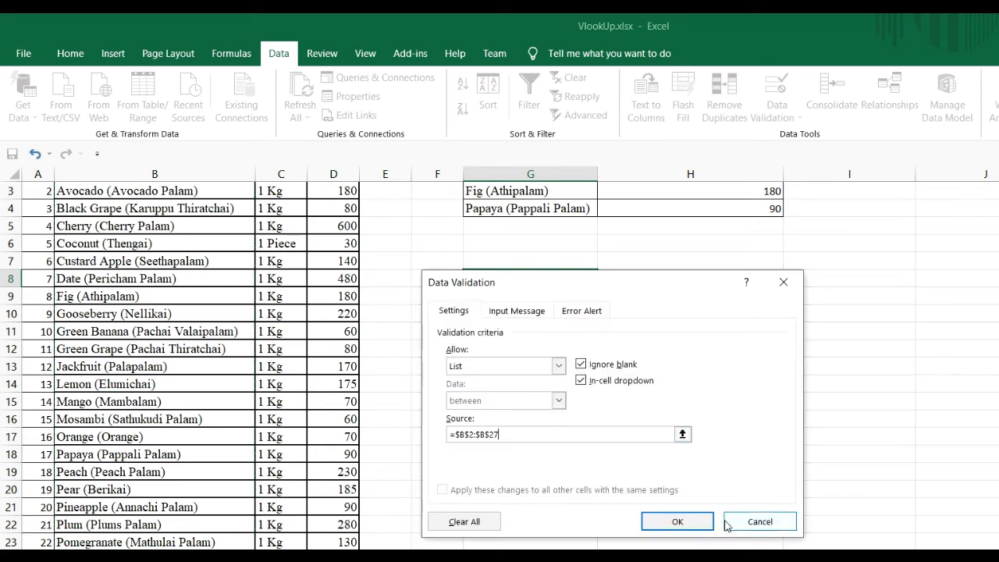
left_click(691, 519)
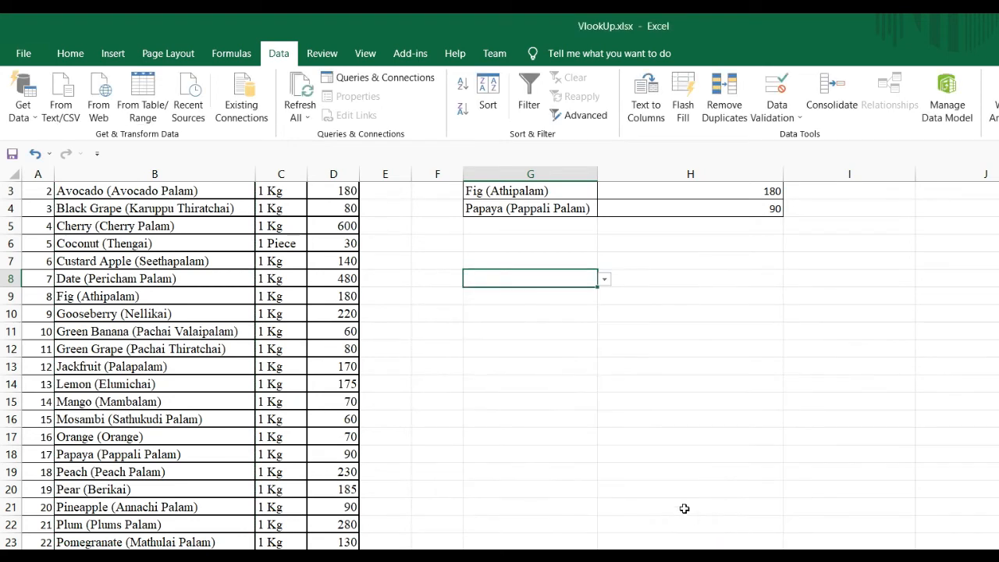
Choose Papaya (Pappali Palam) from the dropdown list in G8
left_click(604, 279)
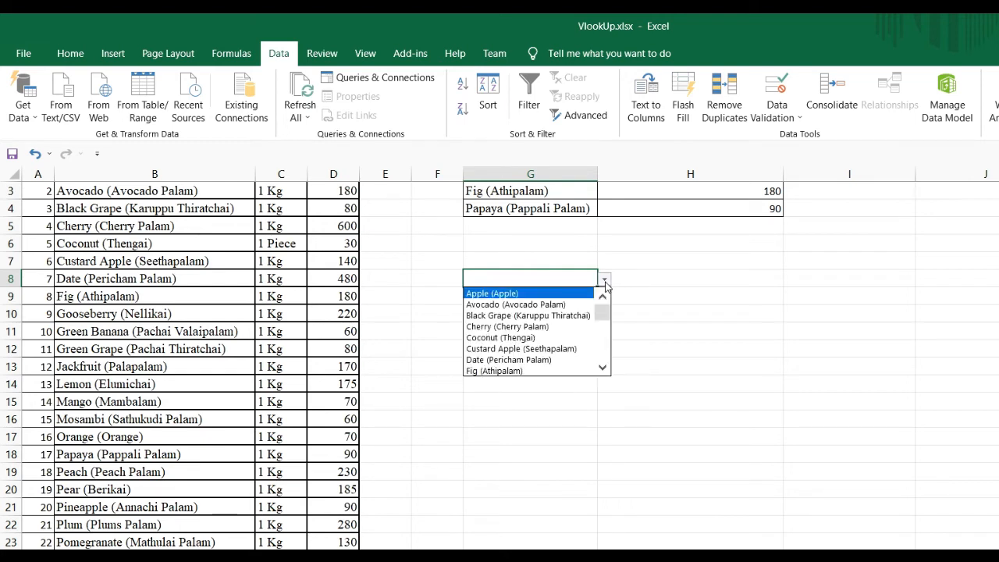
scroll(601, 365, "down", 6)
scroll(601, 365, "up", 2)
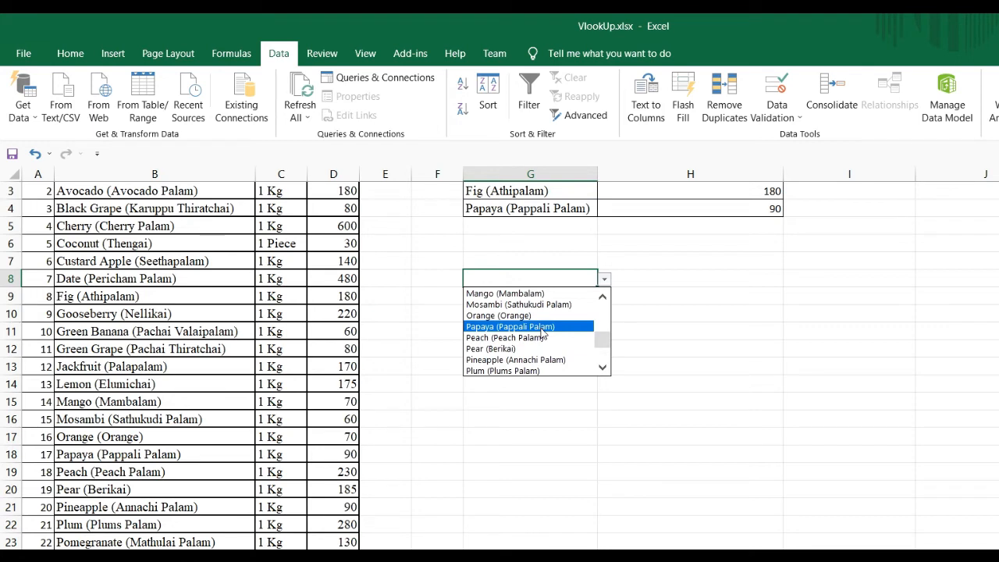
left_click(543, 328)
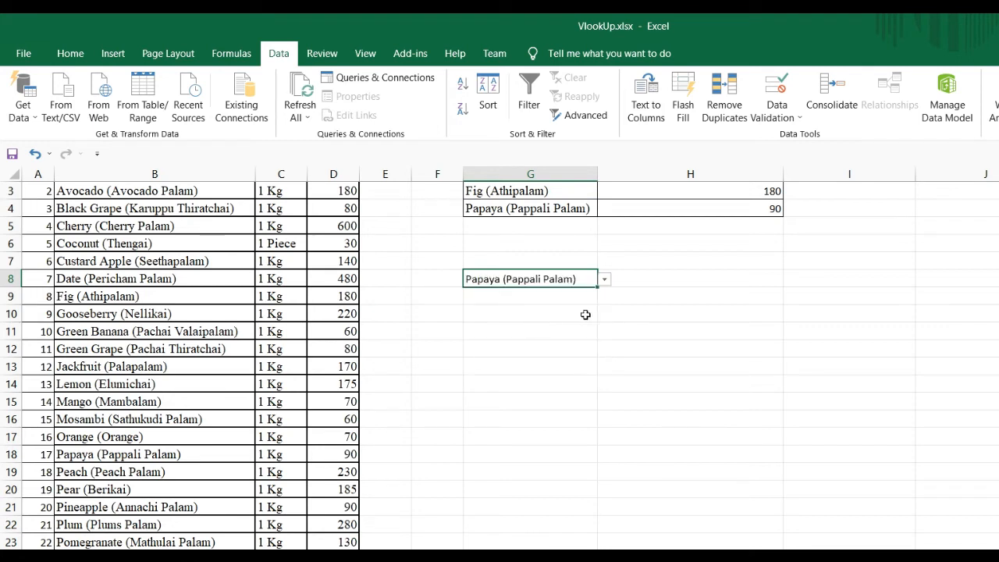
Start a VLOOKUP formula in H8 with G8 as the lookup value and B2:D27 as the table array
left_click(674, 286)
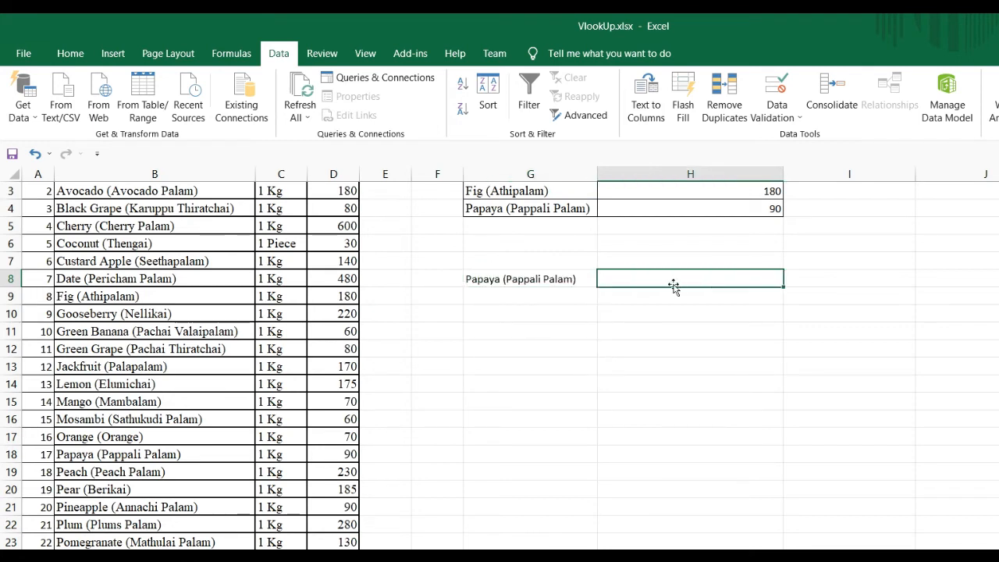
scroll(673, 328, "up", 1)
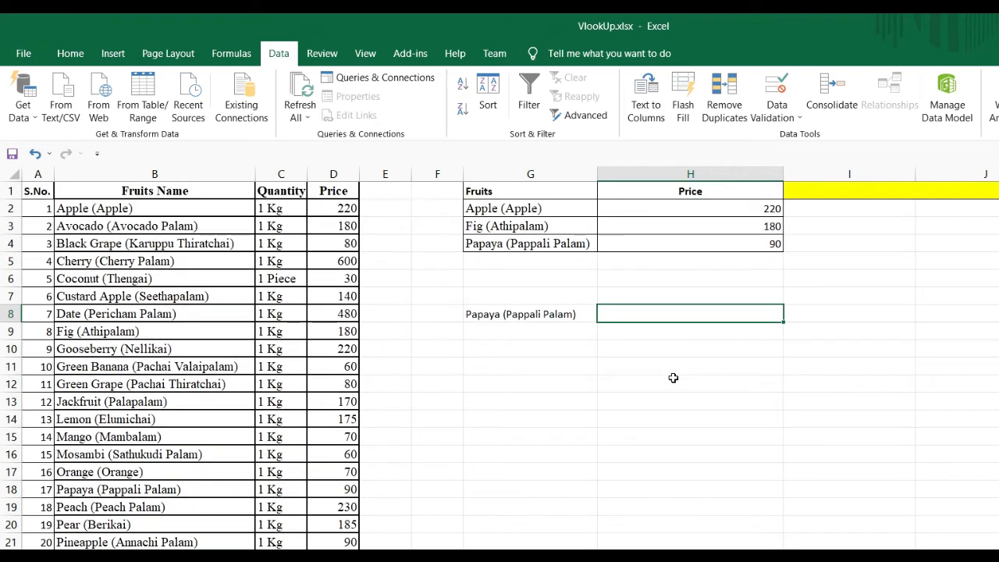
type("=VLOOKUP(")
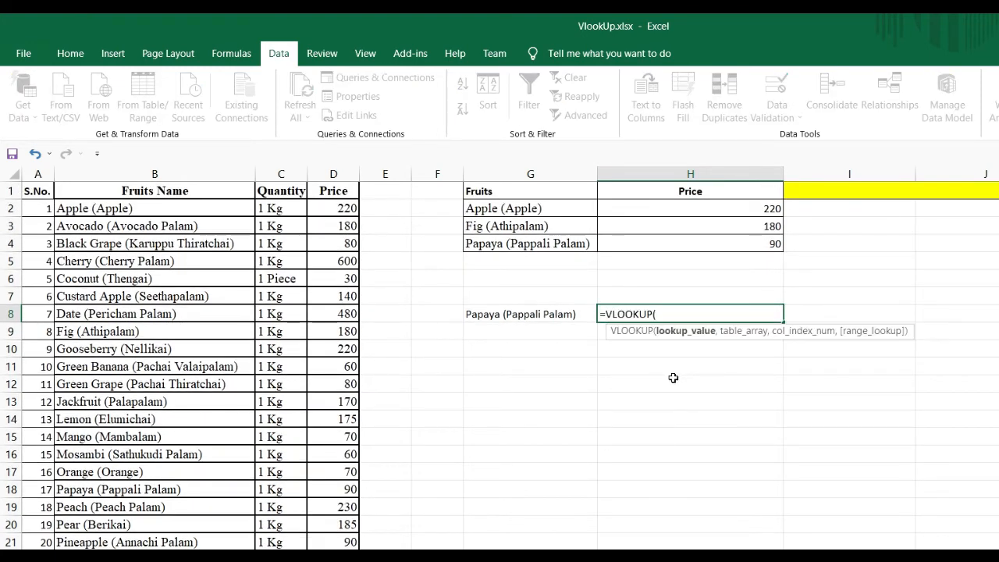
left_click(512, 315)
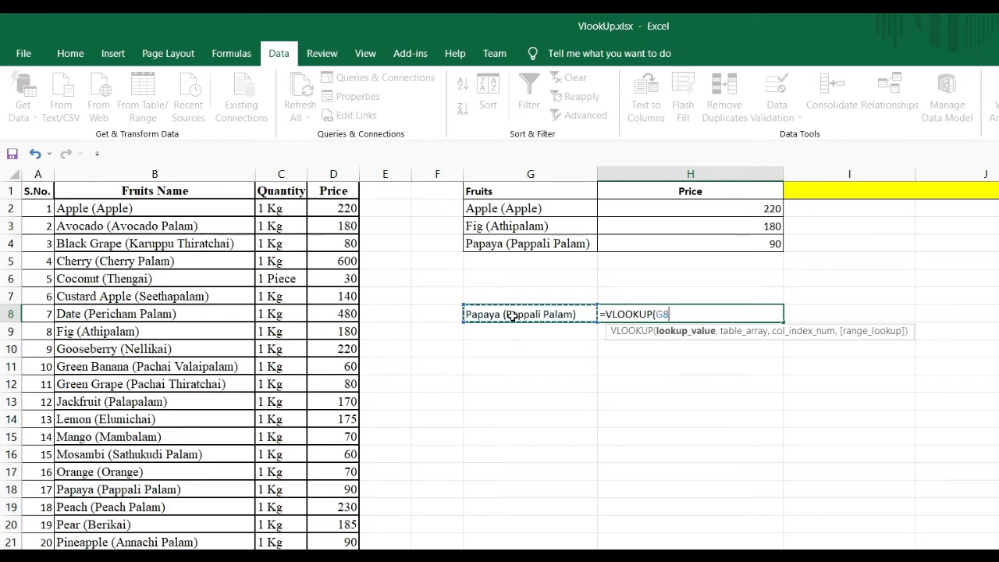
type(",")
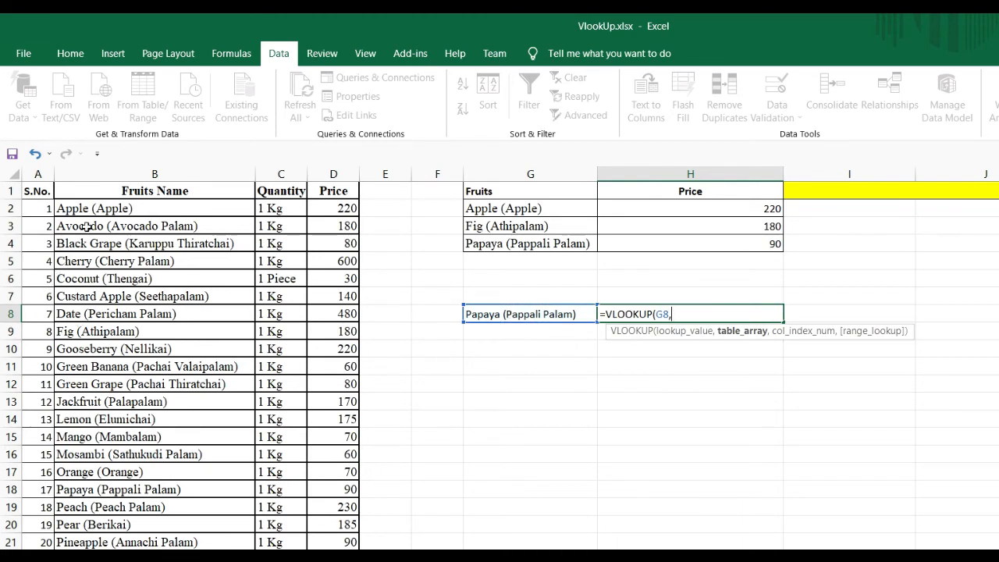
left_click_drag(96, 212, 340, 552)
type(",")
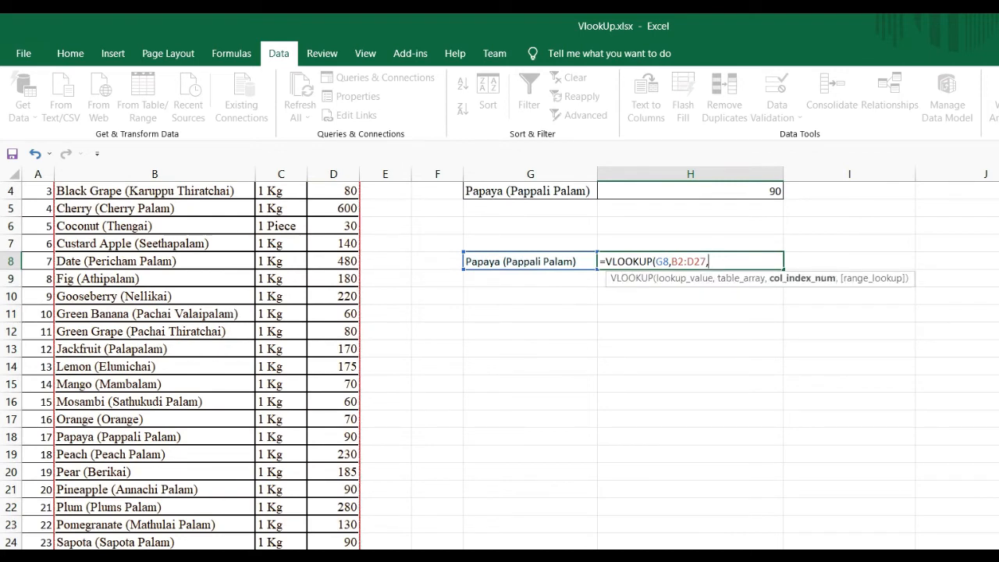
Complete the H8 formula with column index 3 and FALSE for an exact match, and enter it
type("3,")
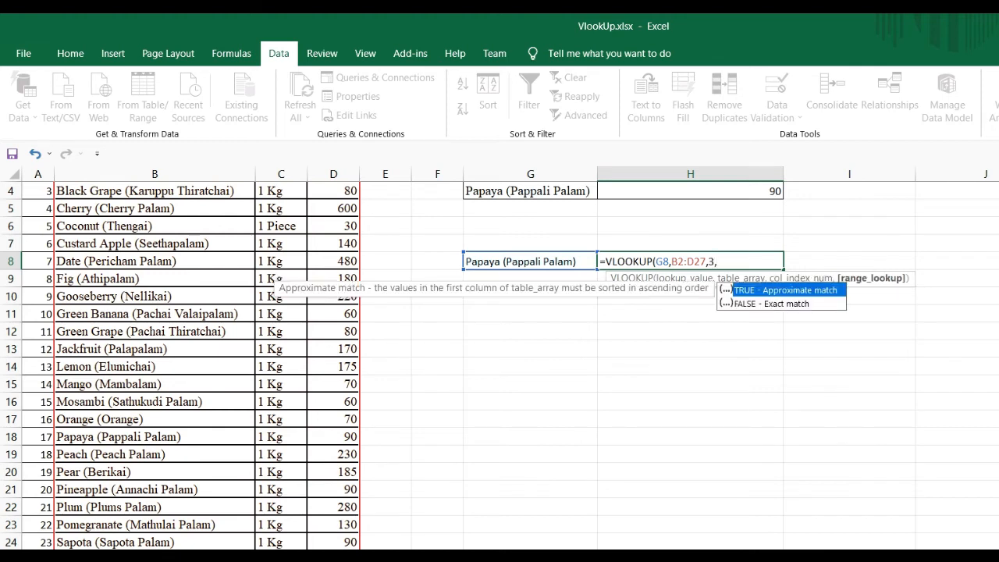
key("Down")
key("Tab")
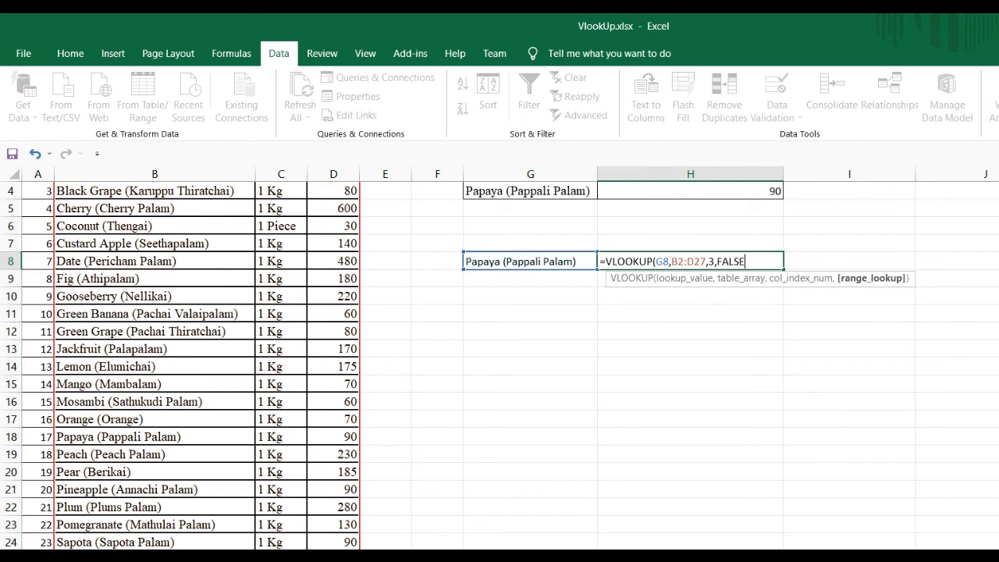
type(")")
key("Return")
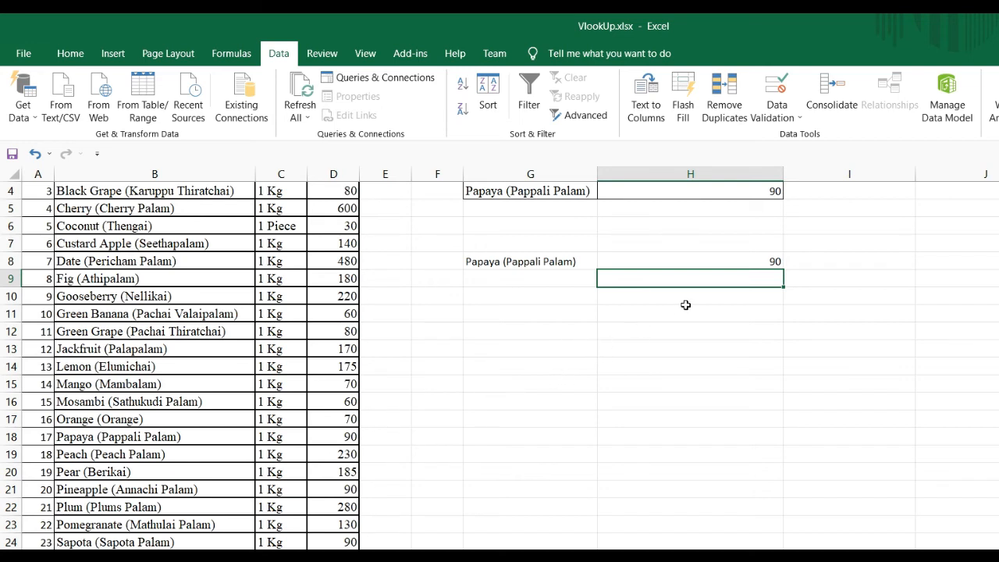
Label the dropdown lookup with the headings Price in H7 and Furit Name in G7
left_click(685, 244)
type("Price")
key("Return")
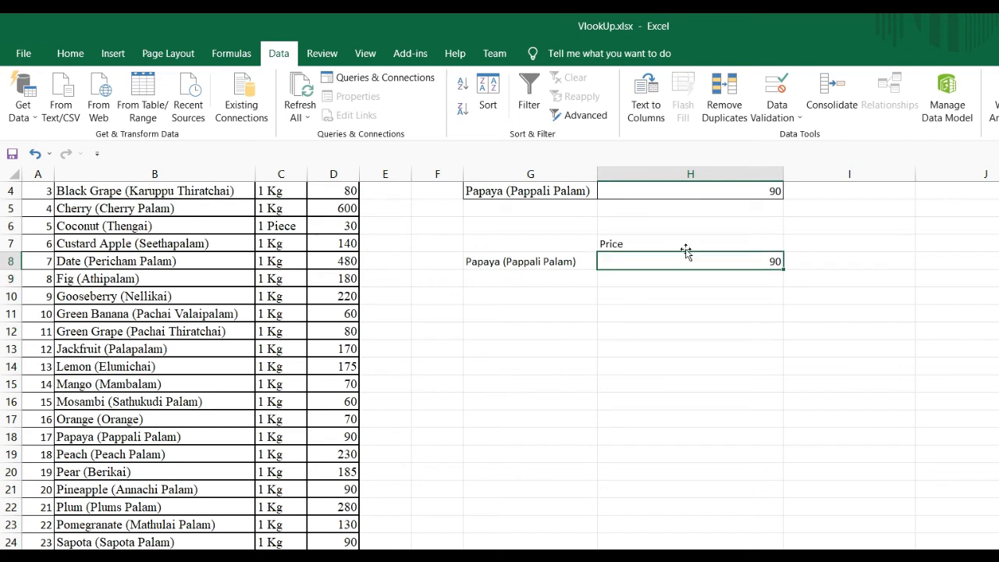
left_click(544, 247)
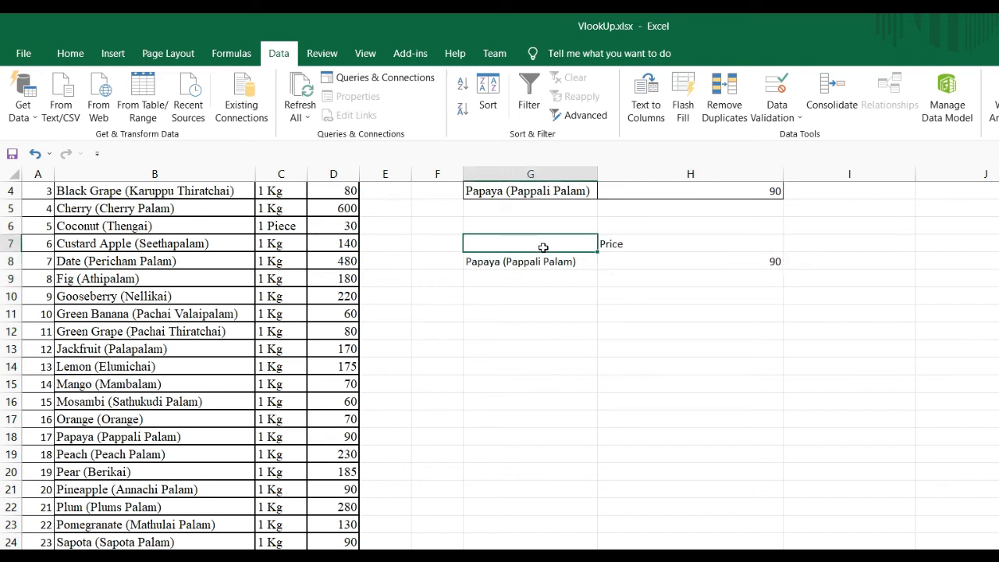
type("Fu")
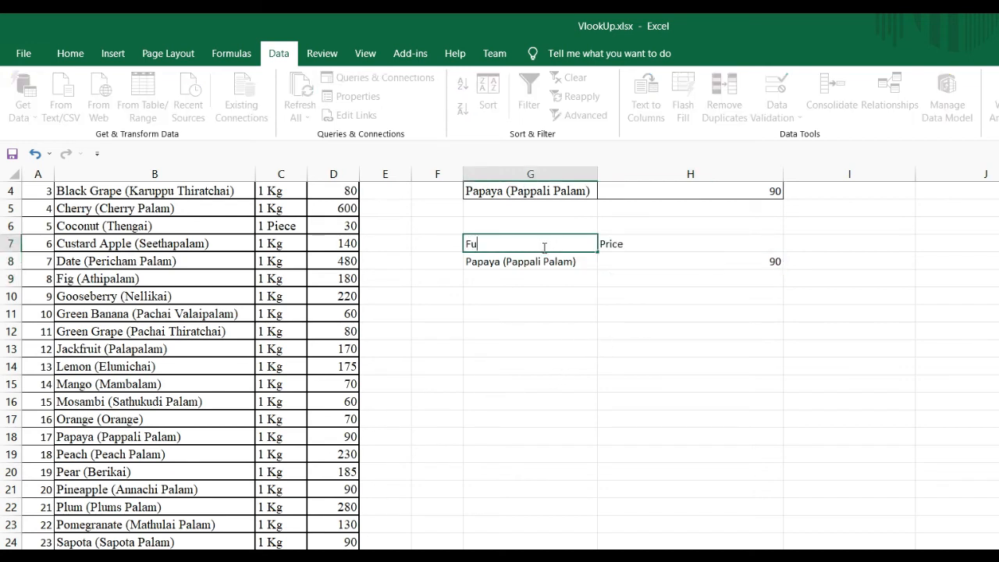
type("rits Na")
key("BackSpace")
key("BackSpace")
type("Name")
key("Return")
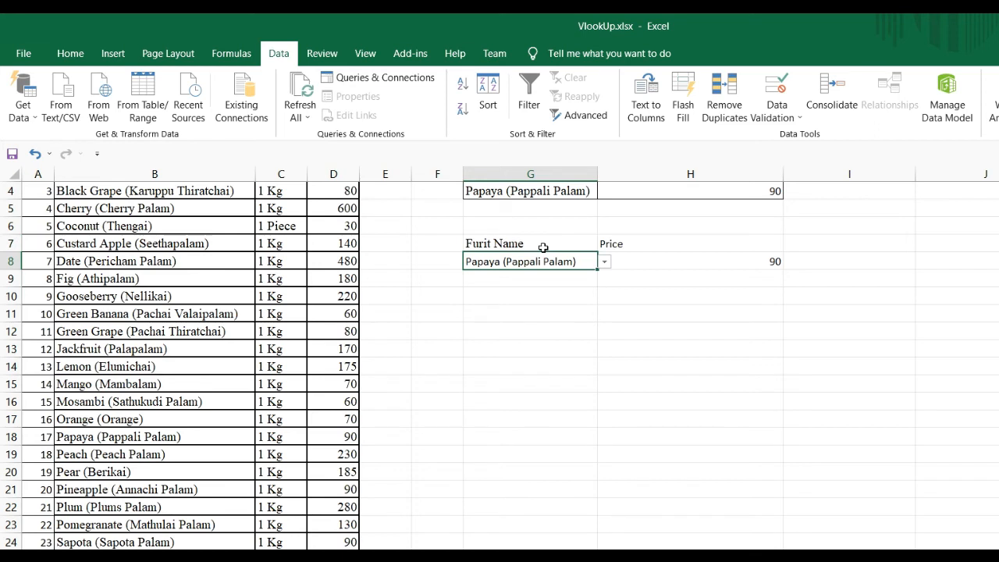
Test the lookup by choosing Pear (Berikai) and Mango (Mambalam) in turn from the G8 dropdown list, and check the price in H8
left_click(607, 267)
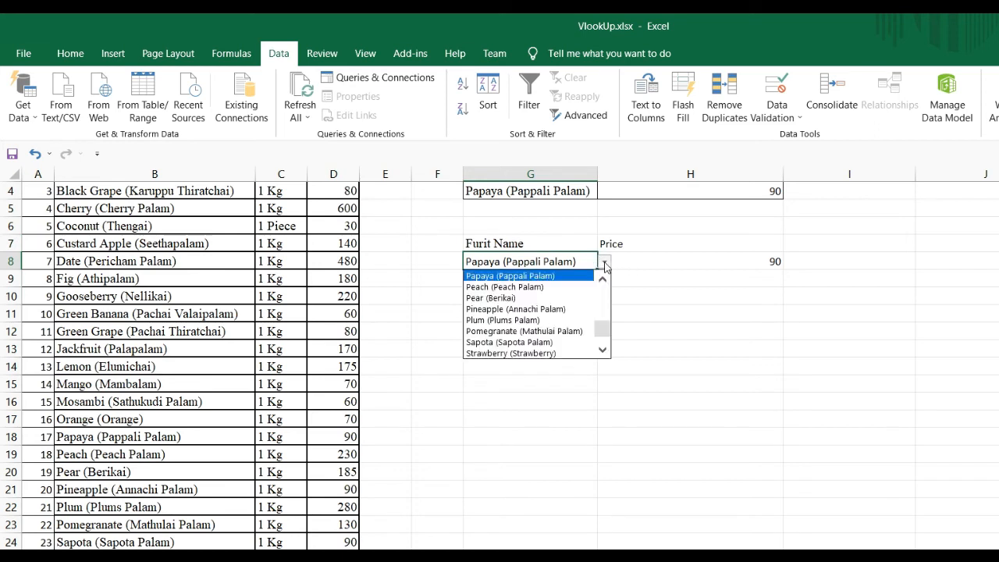
left_click(550, 300)
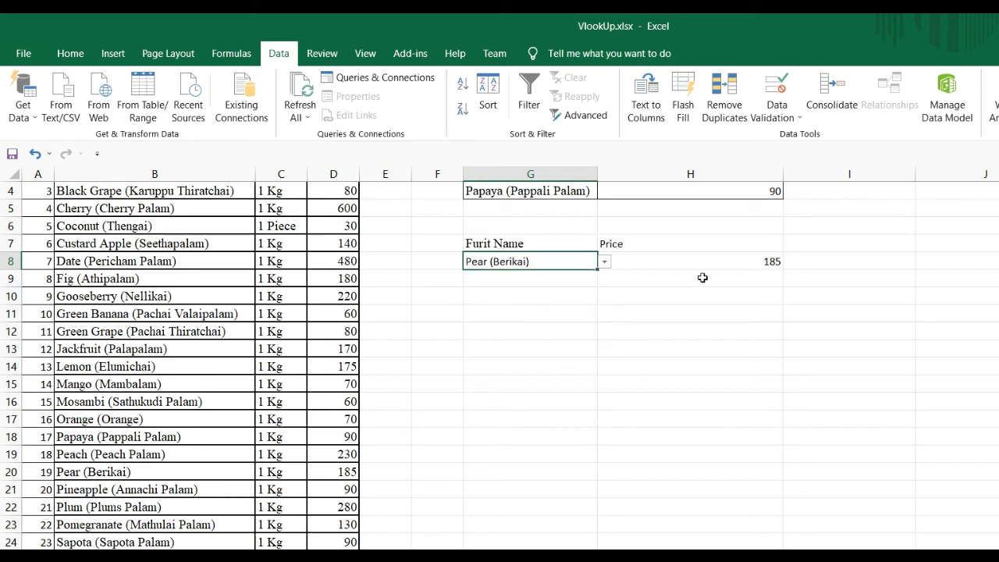
left_click(602, 267)
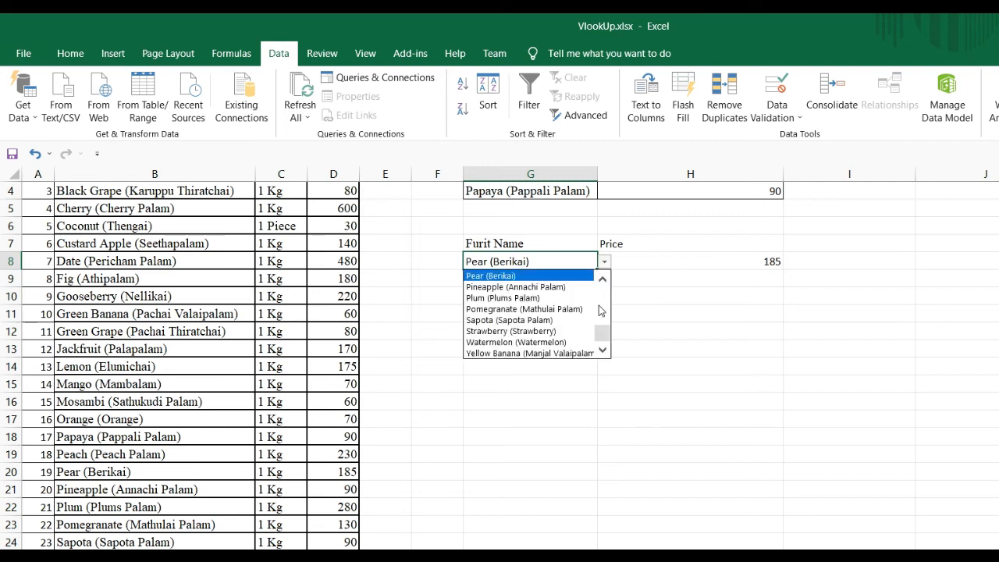
left_click_drag(607, 338, 609, 324)
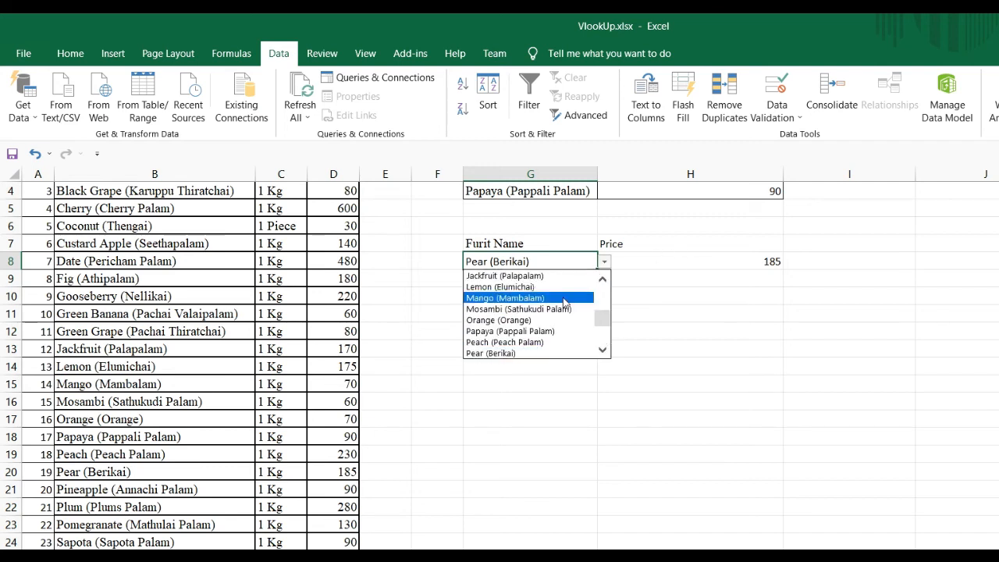
left_click(565, 298)
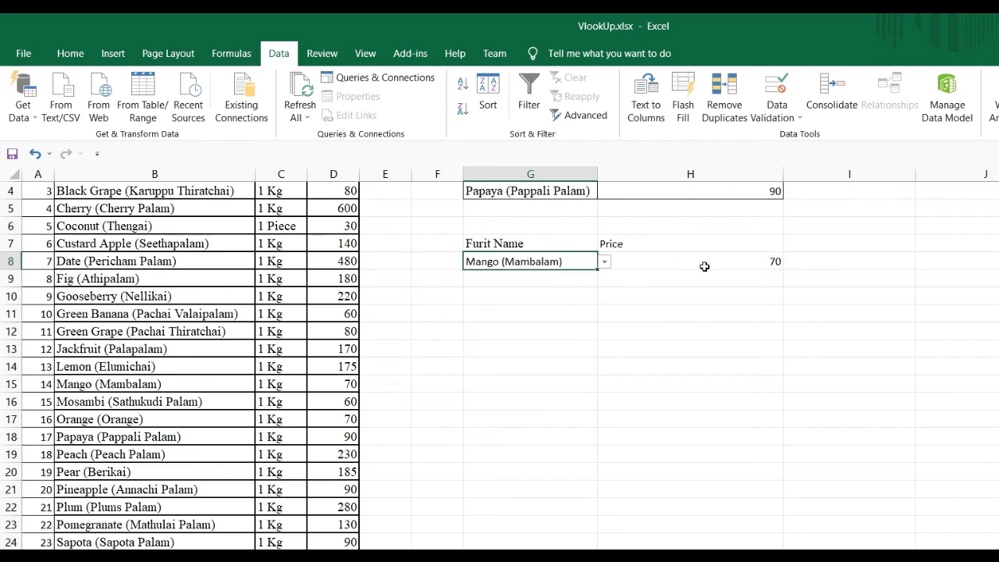
left_click(700, 266)
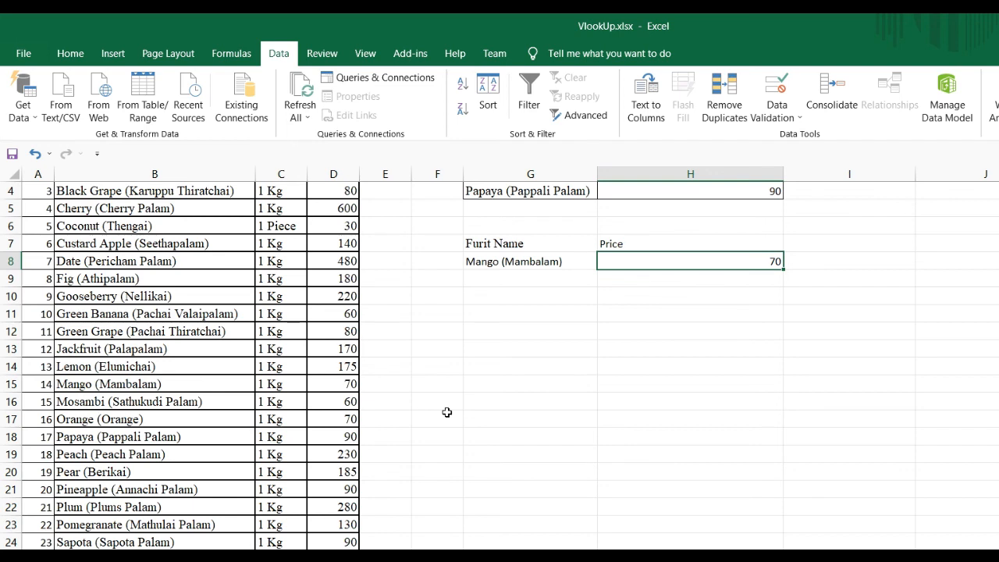
scroll(447, 412, "up", 1)
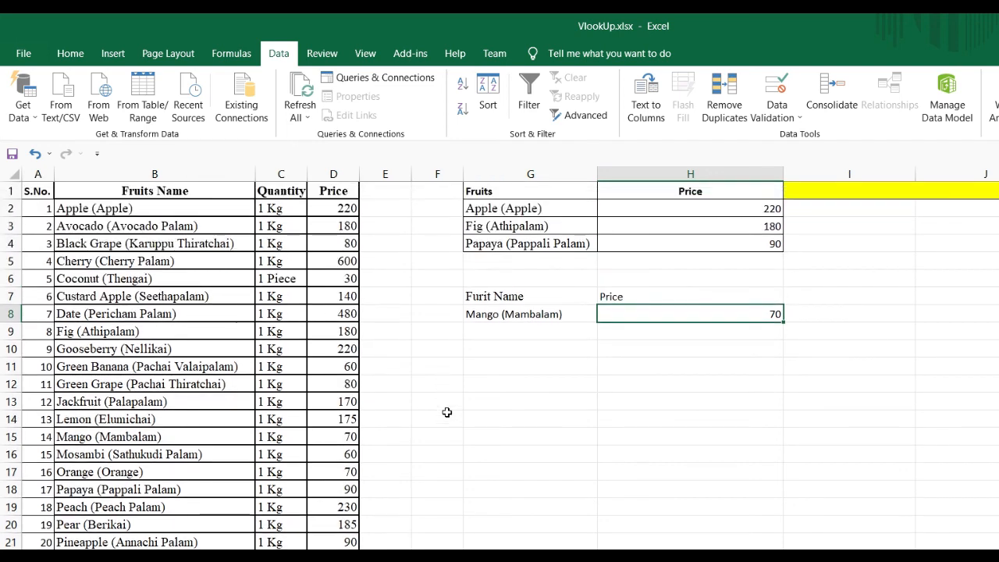